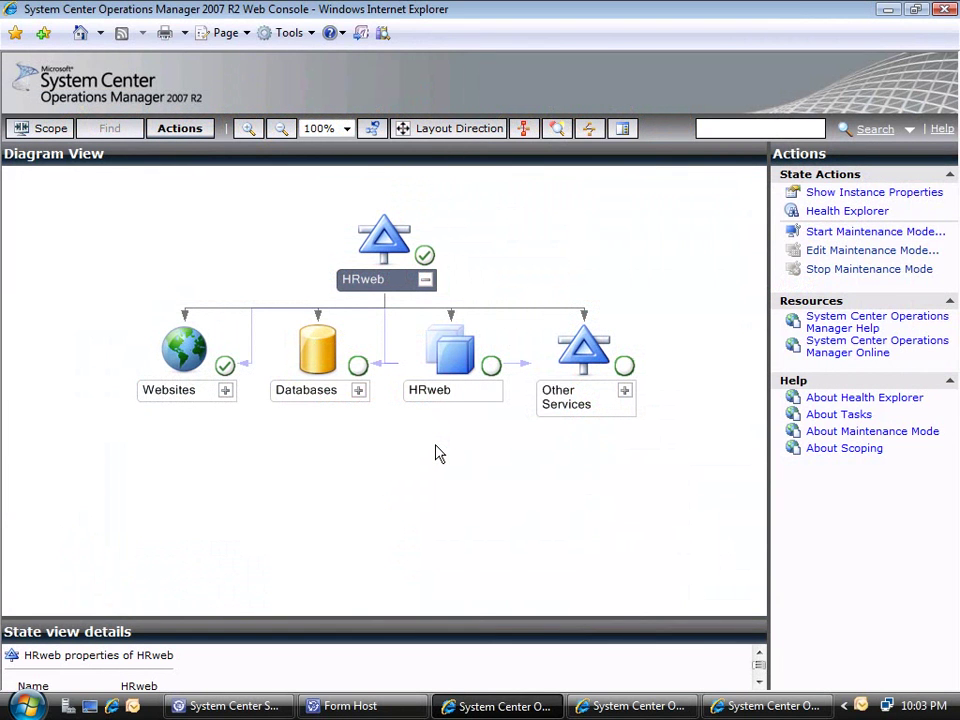
# Expand HRweb's Websites, Databases and Other Services groups in Diagram View, then return to the service form.
pyautogui.click(226, 391)
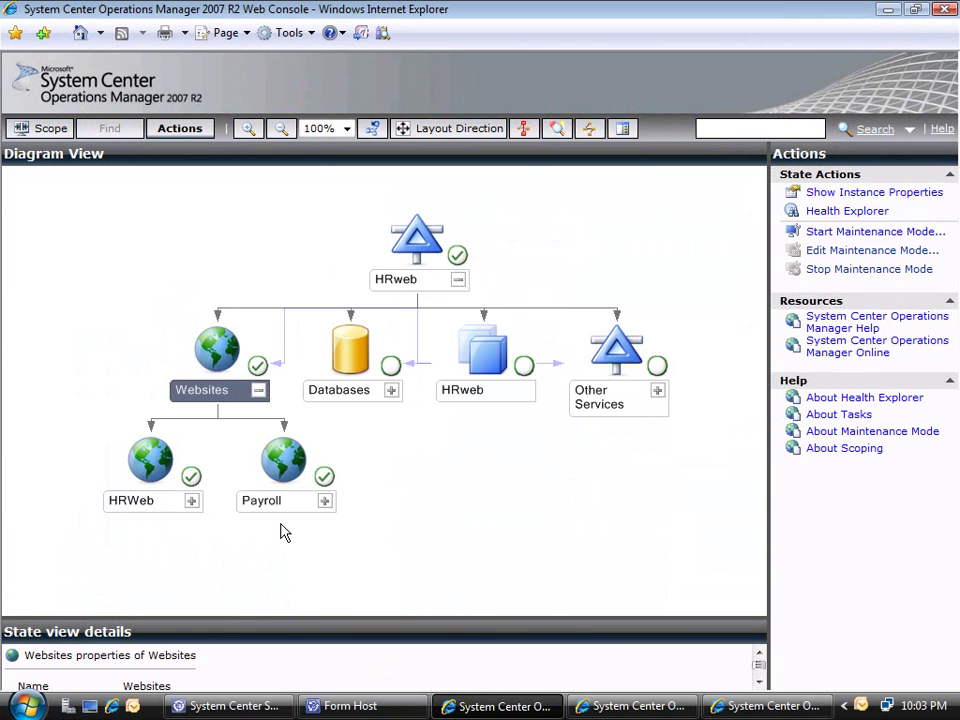
pyautogui.click(391, 391)
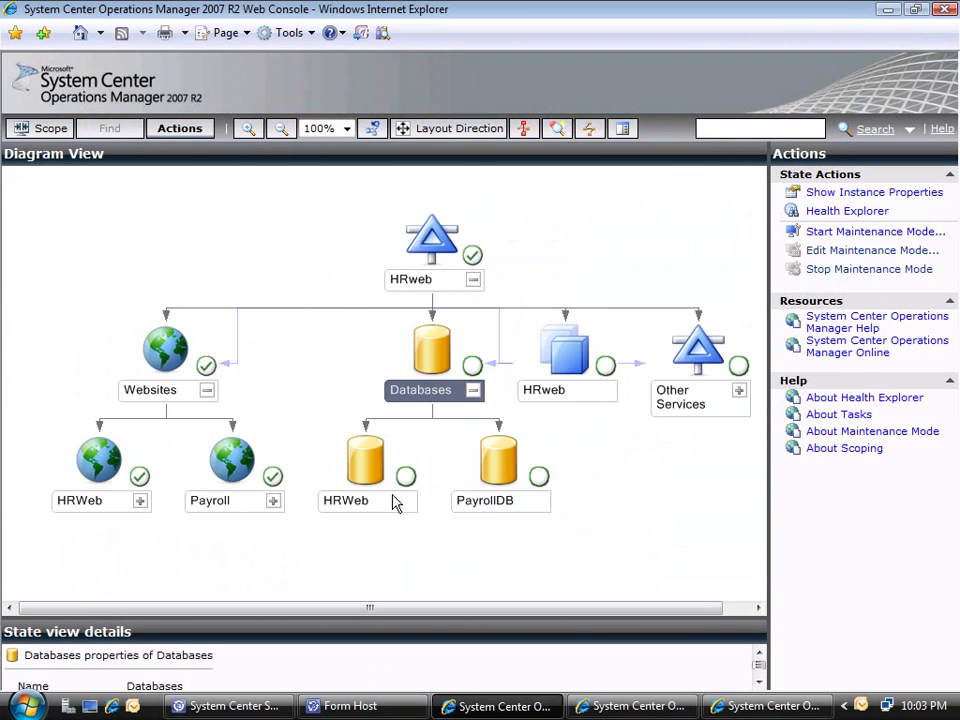
pyautogui.click(740, 392)
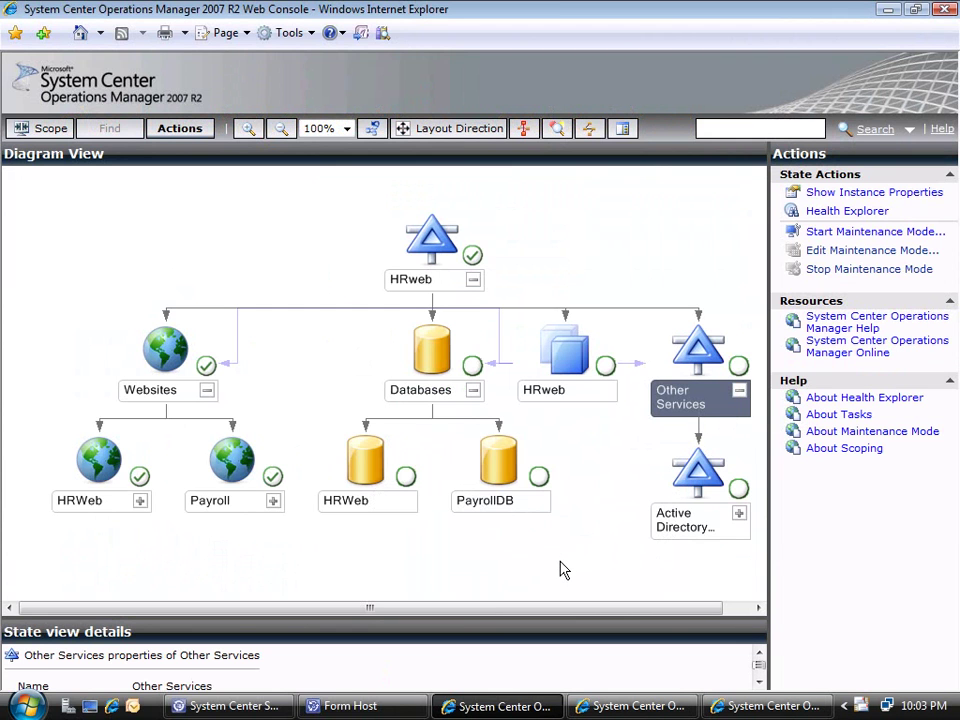
pyautogui.click(392, 715)
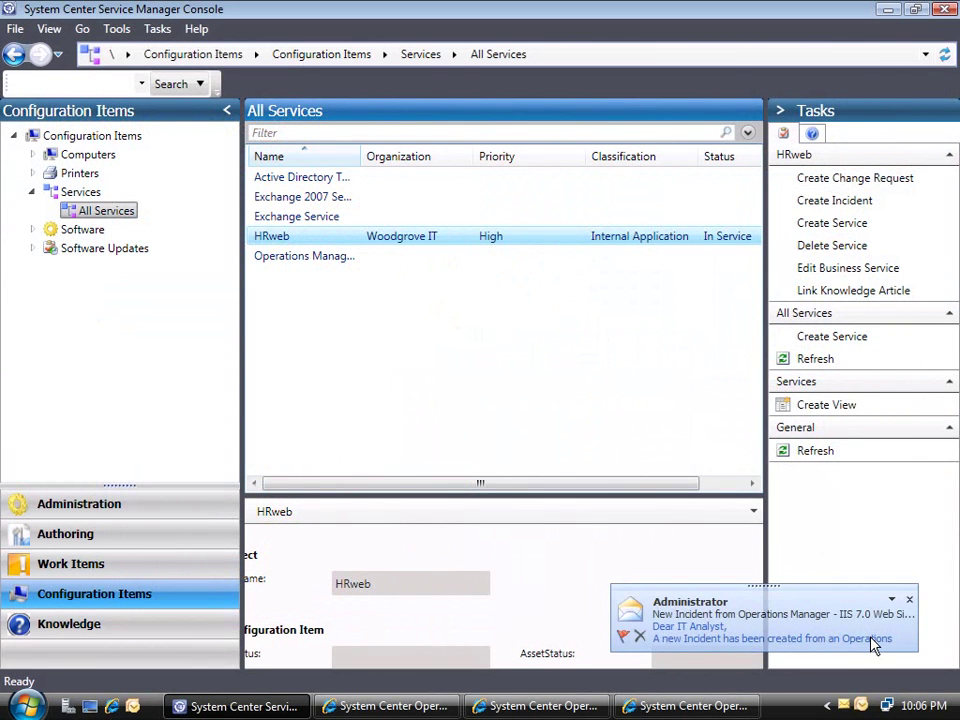
# Read the Woodgrove-42 email about the stopped HRWeb site, then close it.
pyautogui.click(872, 640)
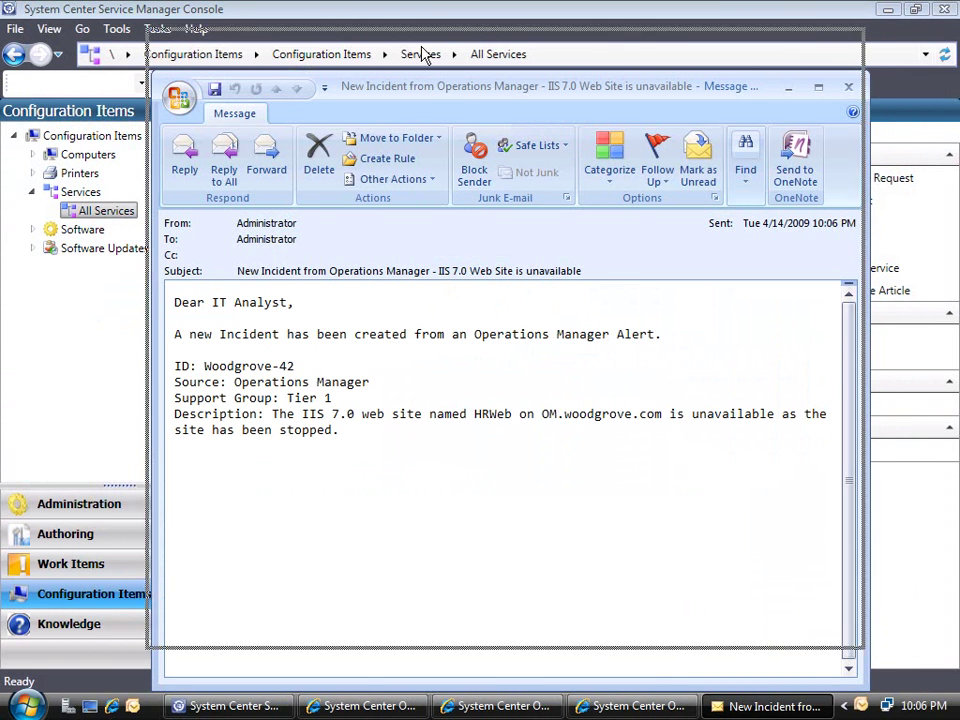
pyautogui.moveTo(430, 93); pyautogui.dragTo(425, 53)
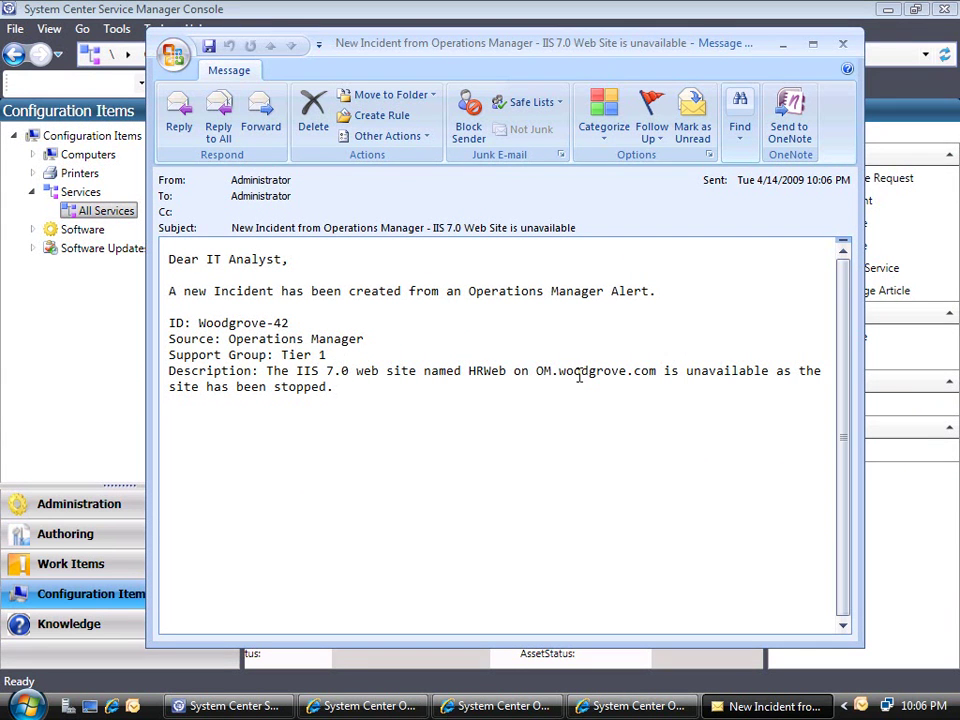
pyautogui.click(843, 45)
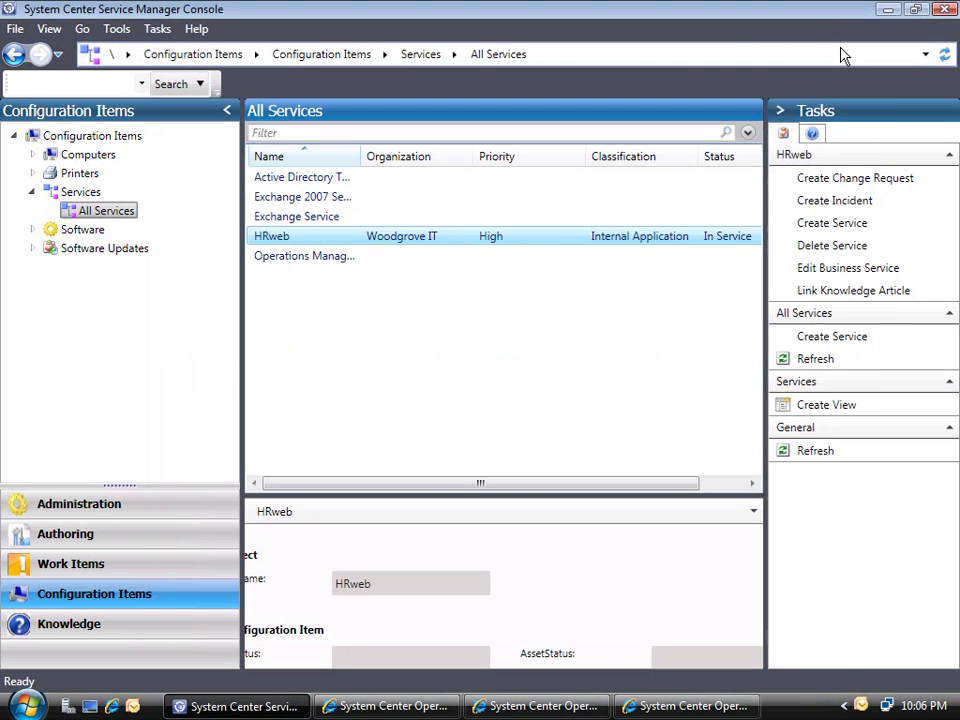
# Open the HRWeb web site's properties from HRweb's Depends On list under WebsiteComponentsGroup.
pyautogui.click(860, 271)
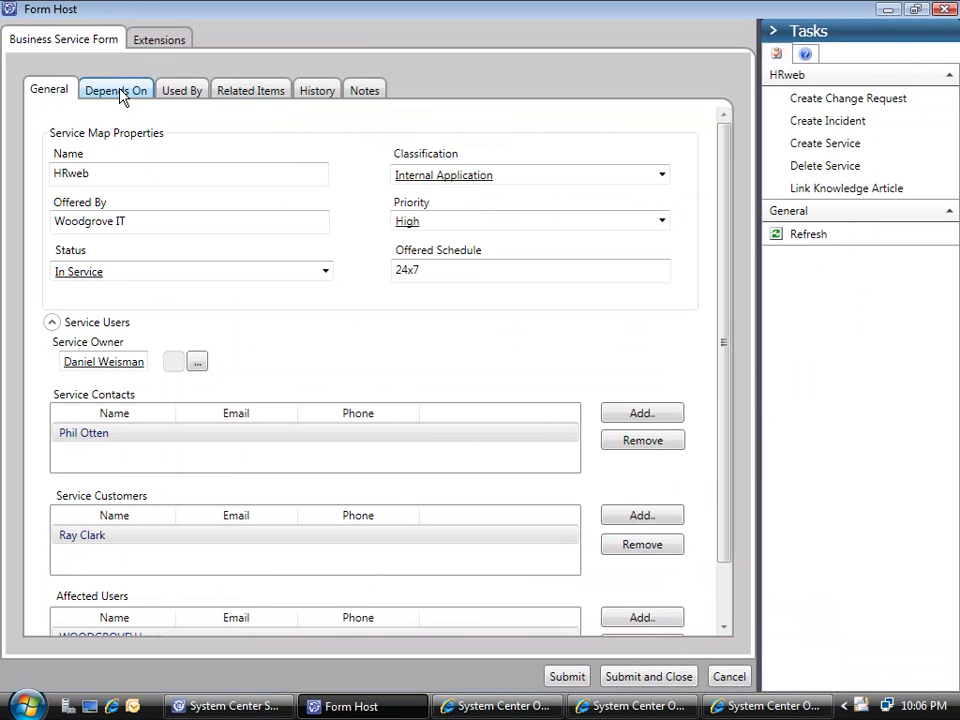
pyautogui.click(119, 91)
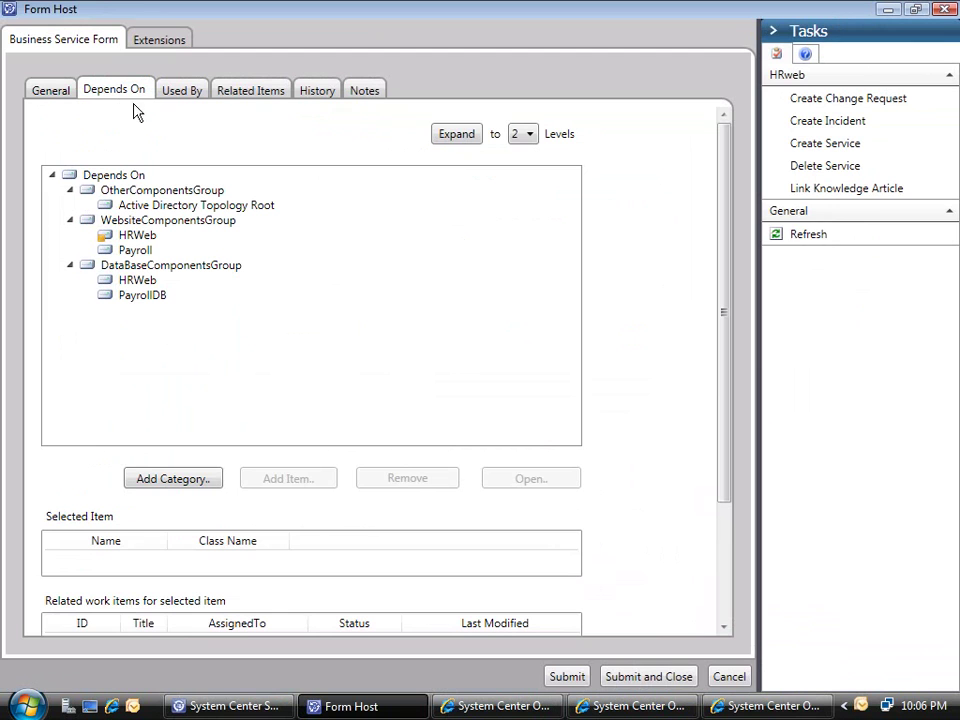
pyautogui.click(131, 239)
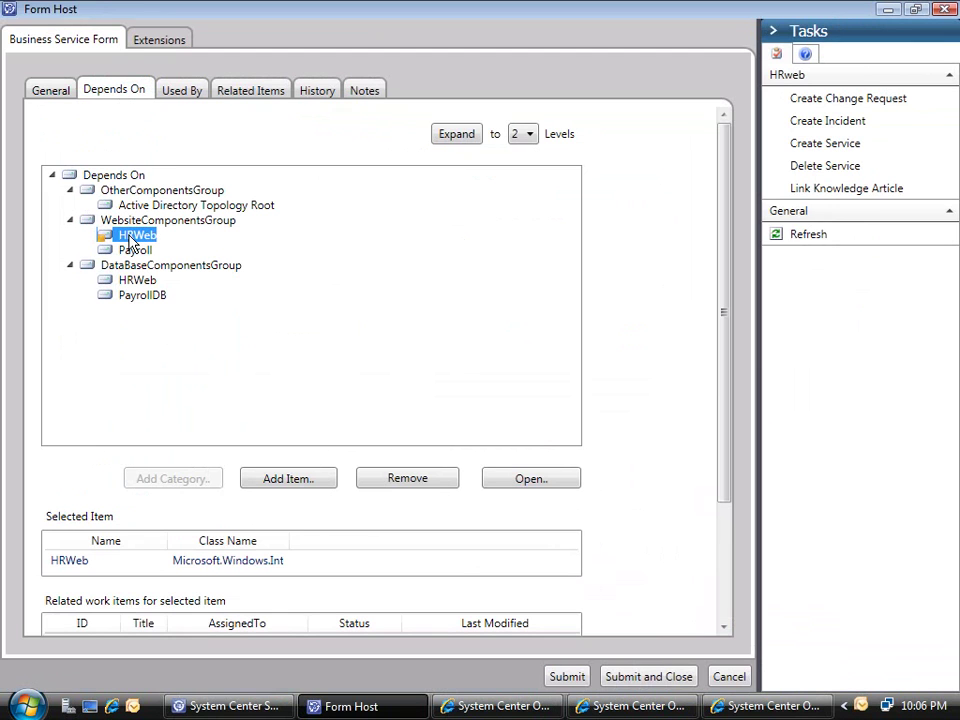
pyautogui.click(520, 480)
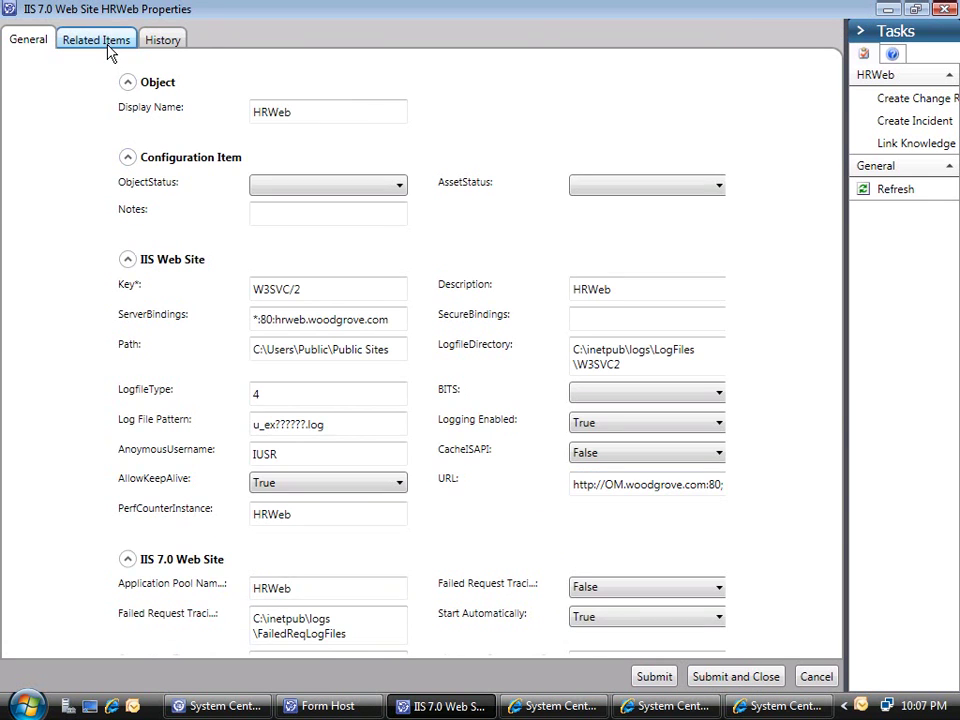
# Open the Woodgrove-42 work item listed under the HRWeb site's Related Items.
pyautogui.click(110, 50)
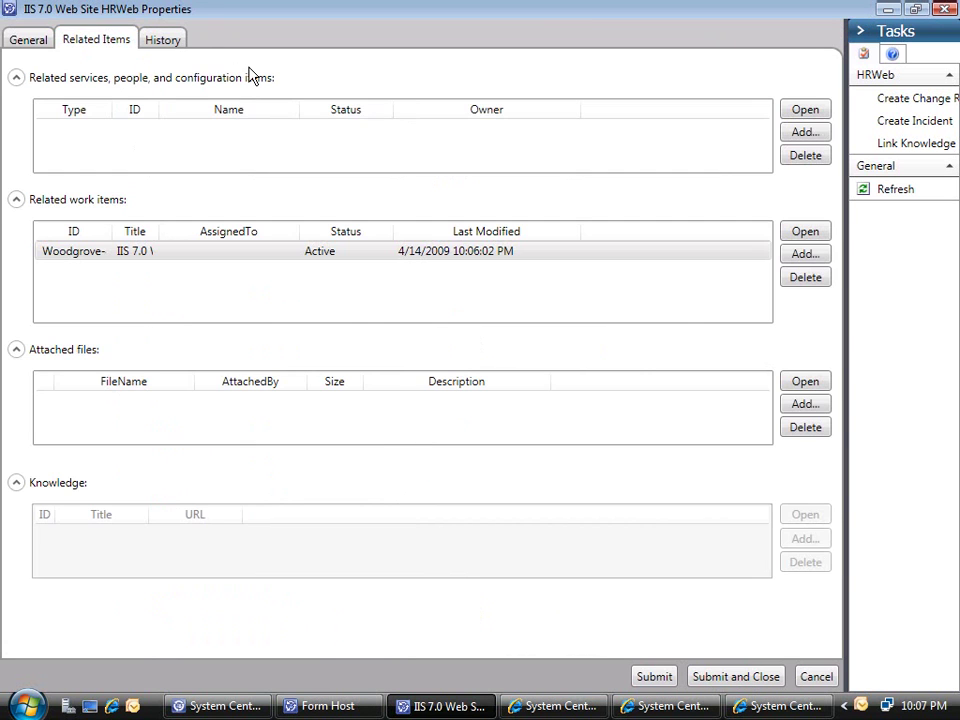
pyautogui.click(122, 256)
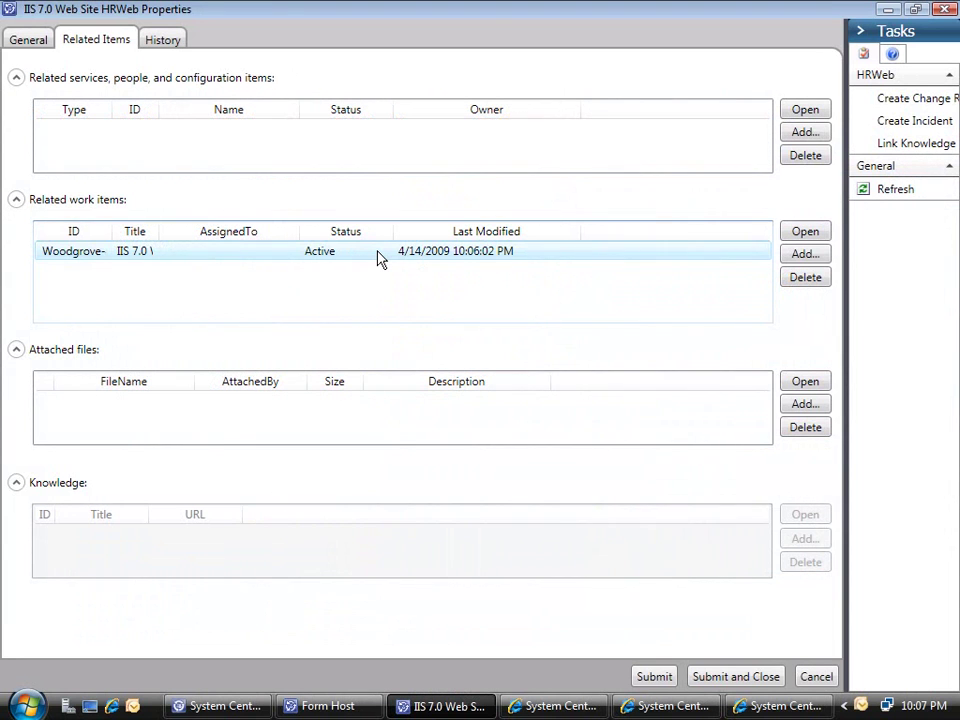
pyautogui.click(378, 256)
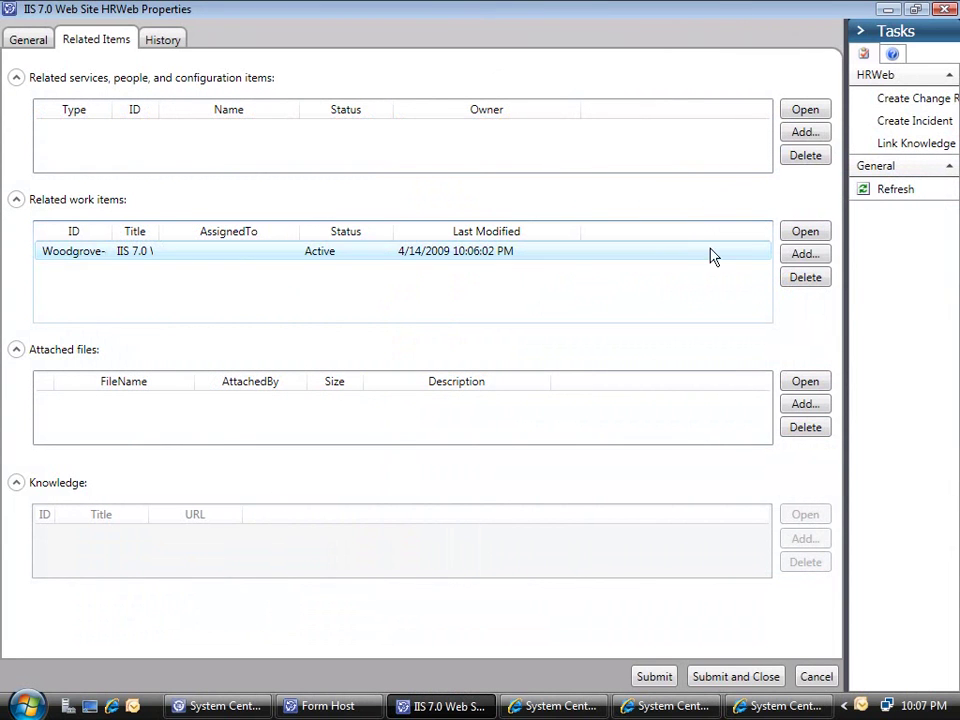
pyautogui.click(803, 232)
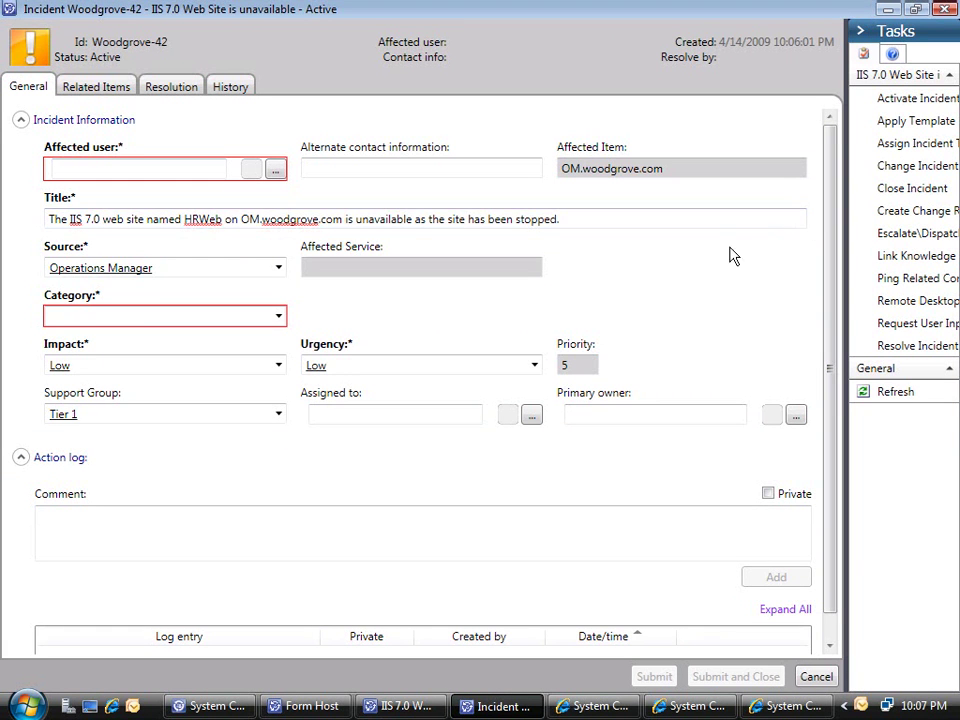
# Search Active Directory Groups for 'hr web' and pick HR Web Users as the affected user.
pyautogui.click(276, 171)
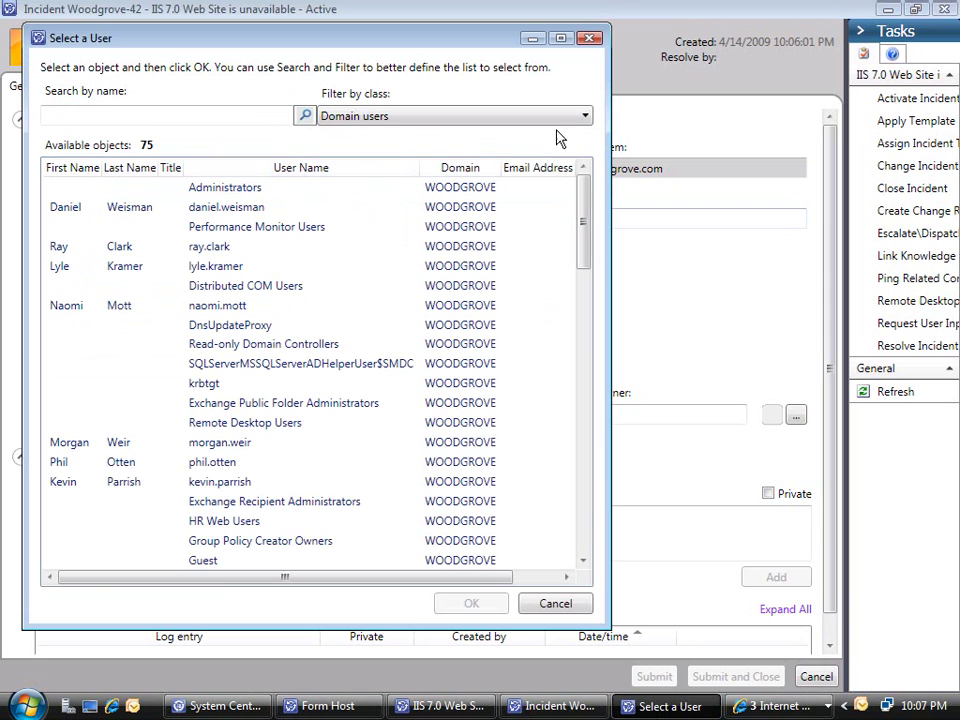
pyautogui.click(587, 119)
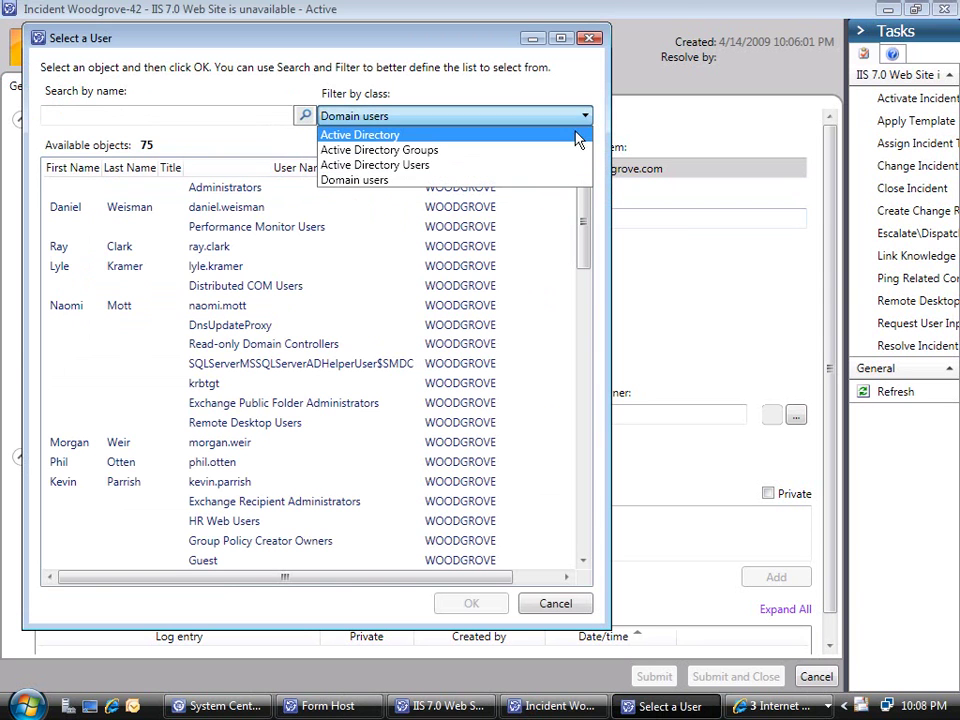
pyautogui.click(572, 151)
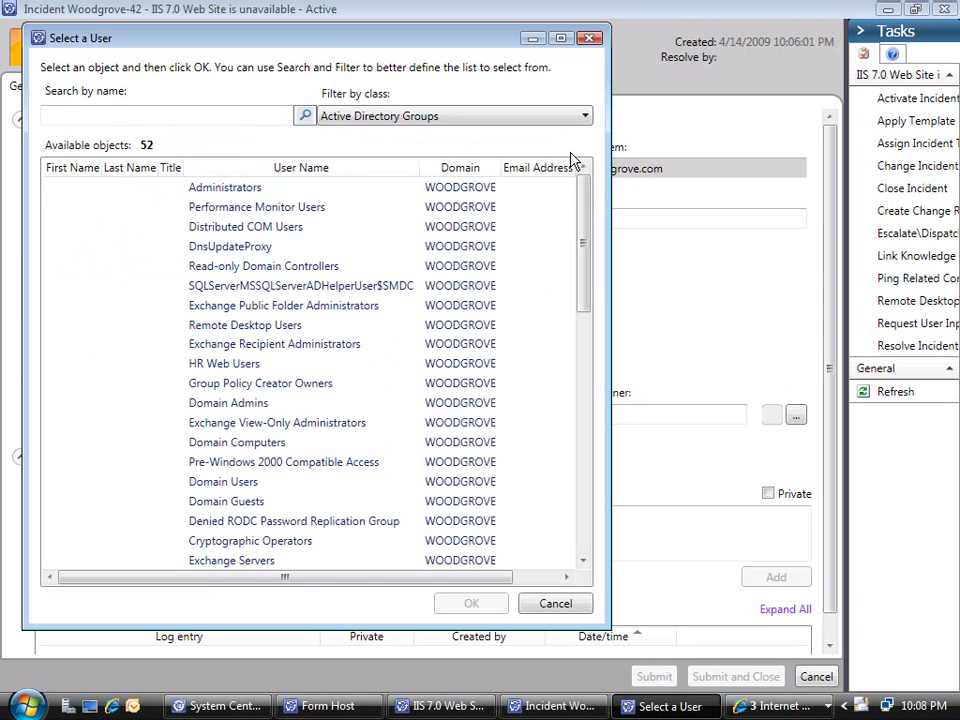
pyautogui.click(249, 115)
pyautogui.write('hr web')
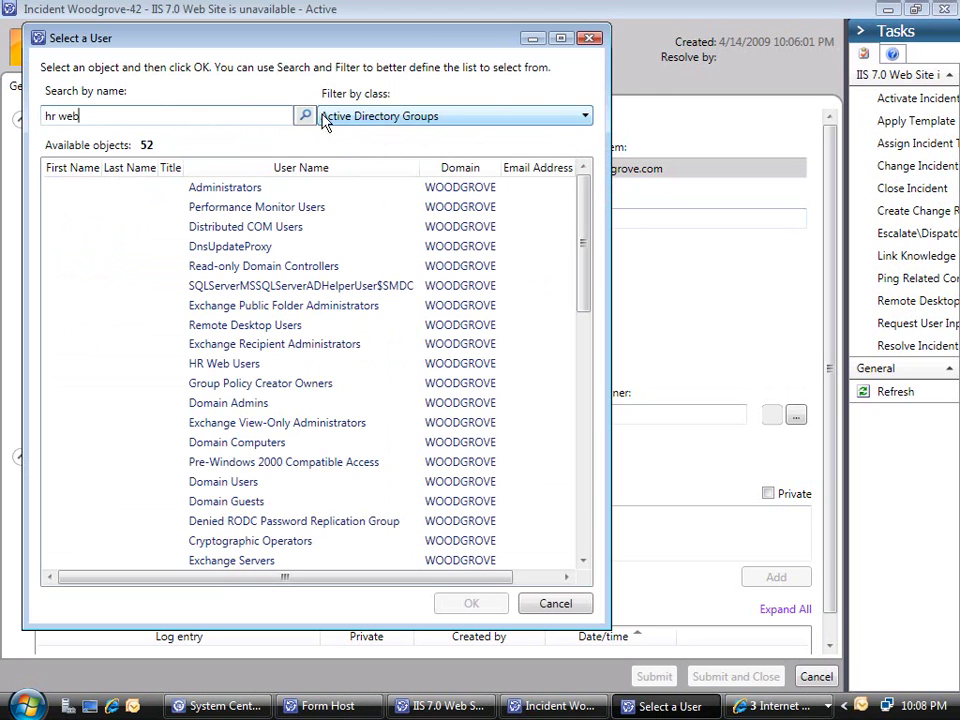
pyautogui.click(303, 117)
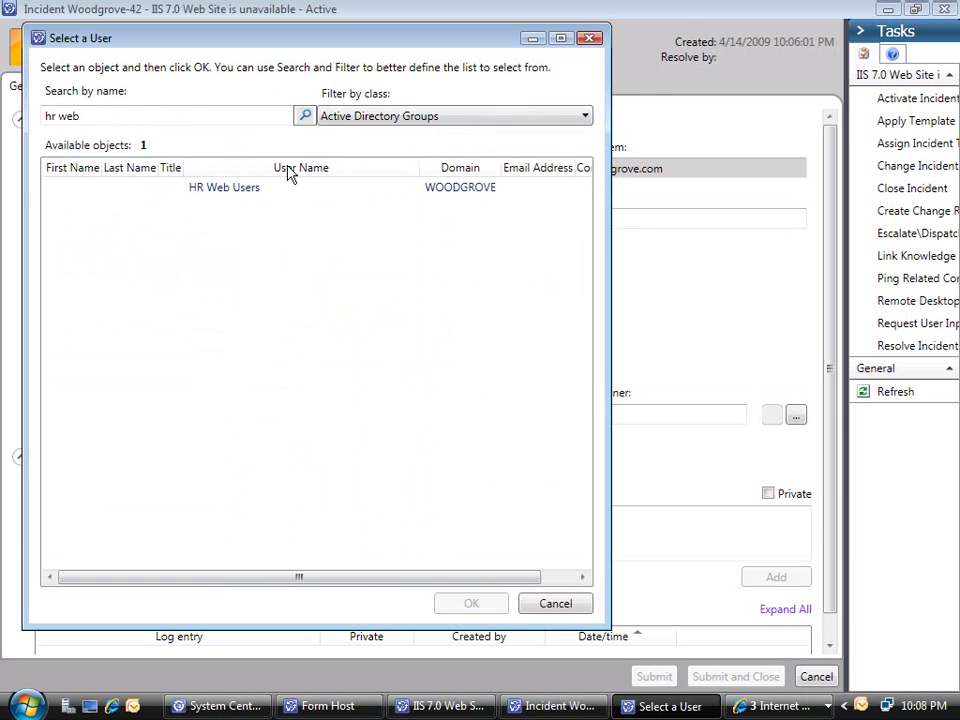
pyautogui.click(266, 190)
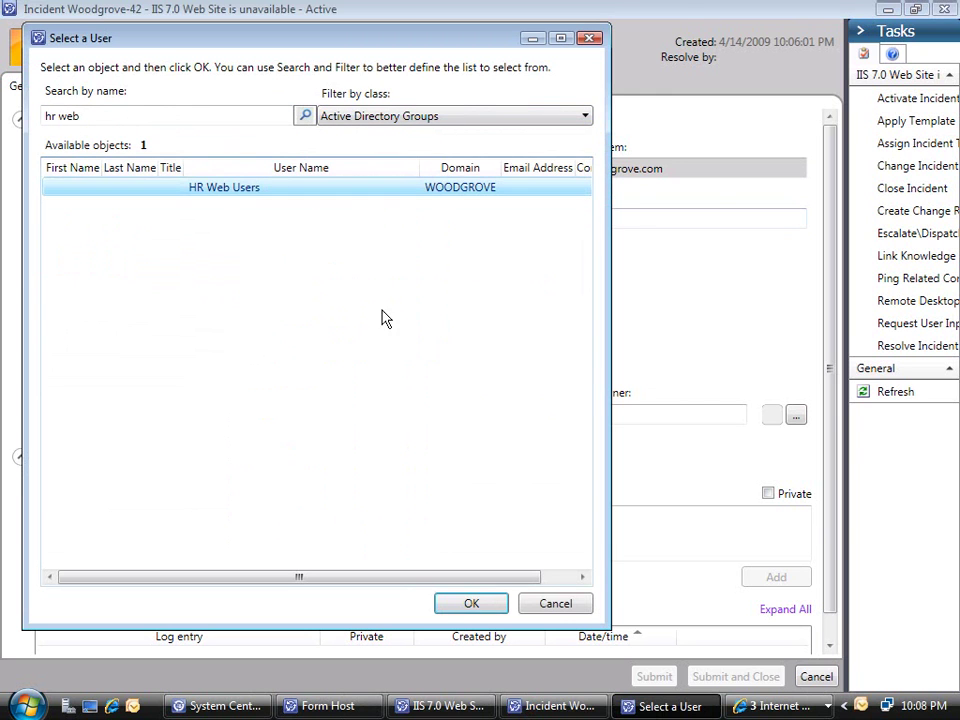
pyautogui.click(467, 604)
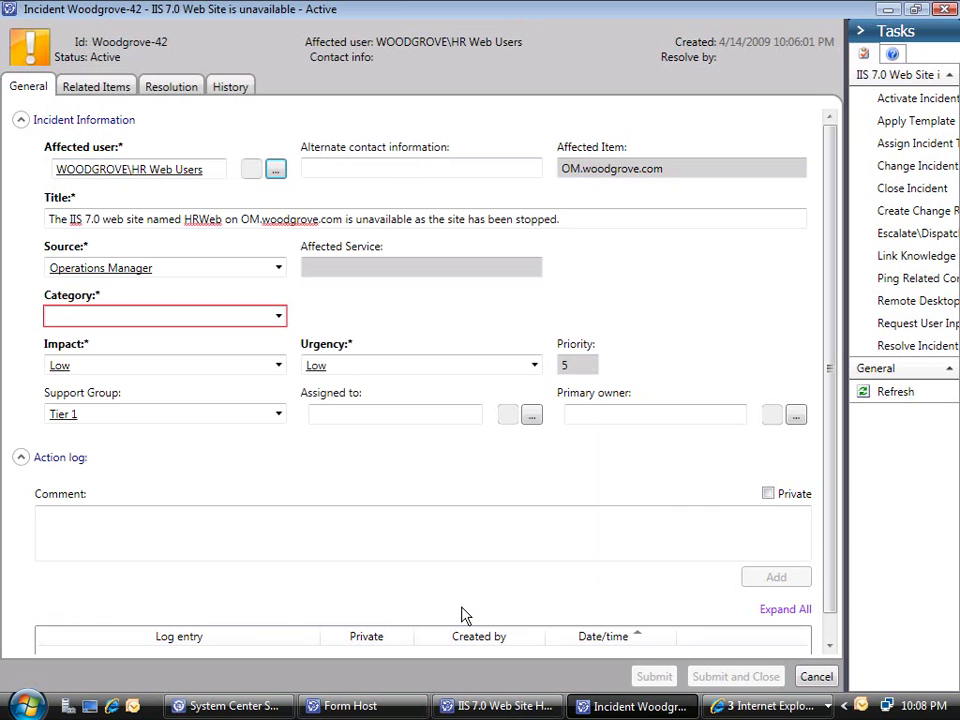
# Set the category to Enterprise Application Problems and log the action comment 'Web site requires restart'.
pyautogui.click(278, 317)
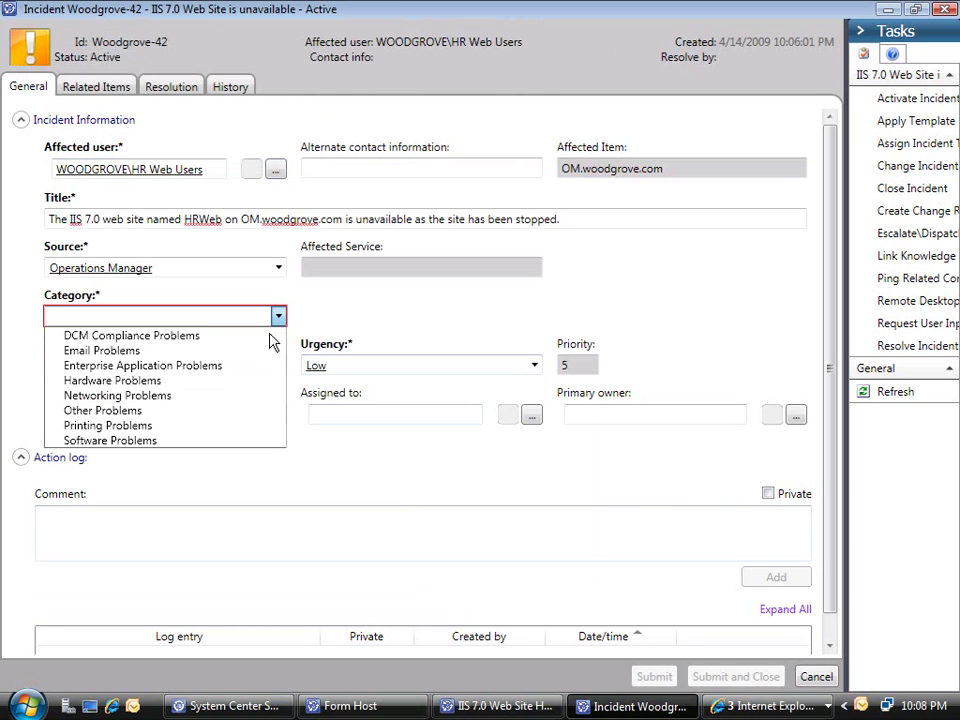
pyautogui.click(221, 370)
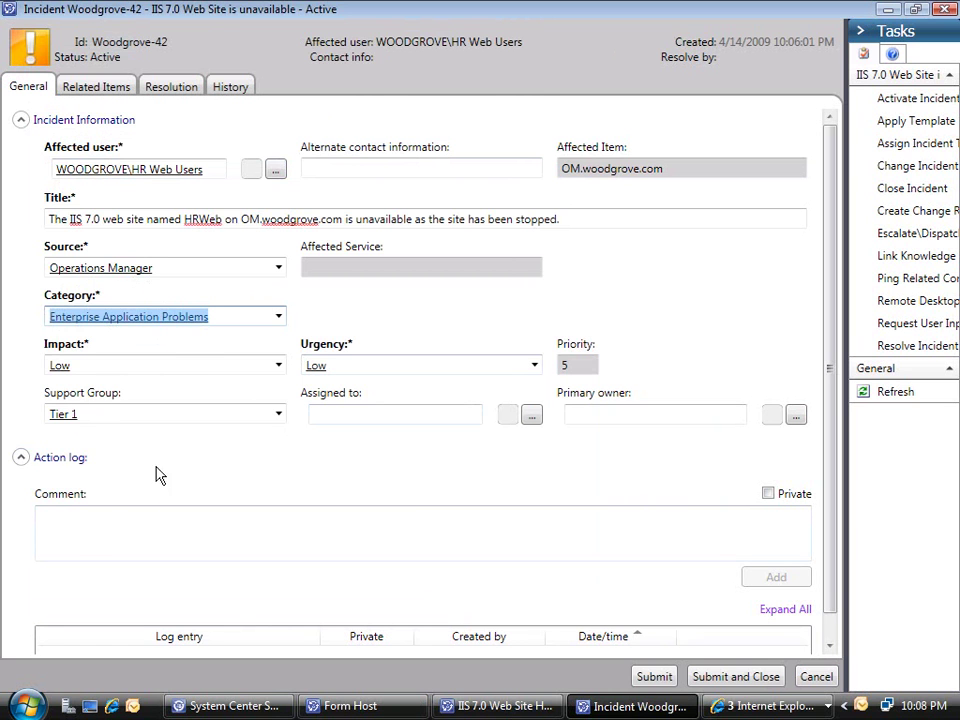
pyautogui.click(92, 527)
pyautogui.write('W')
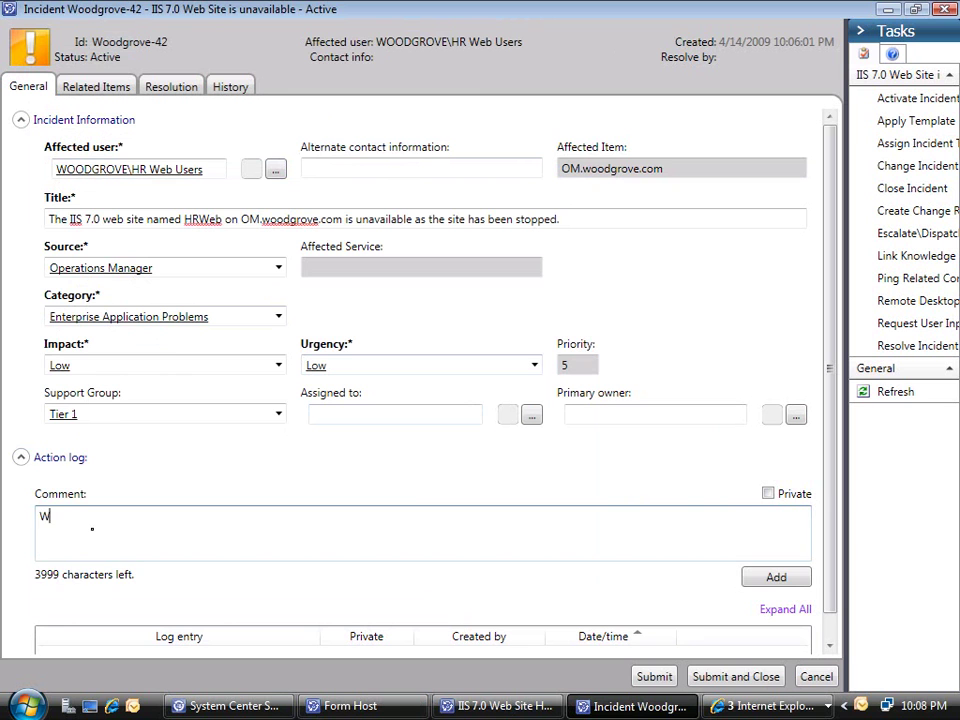
pyautogui.write('eb site requires restart')
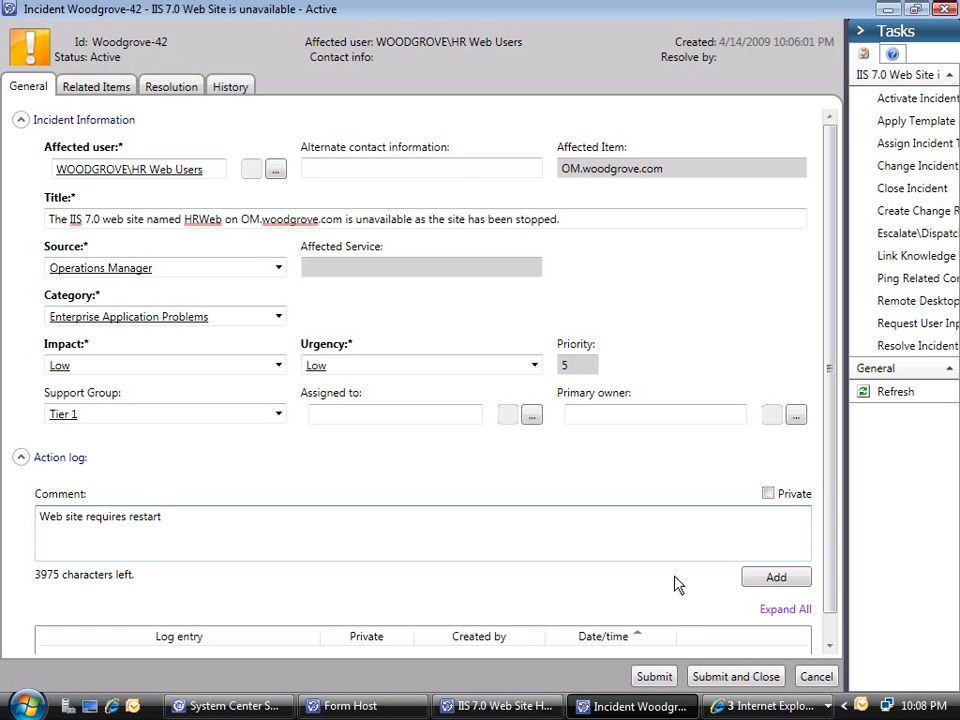
pyautogui.click(776, 576)
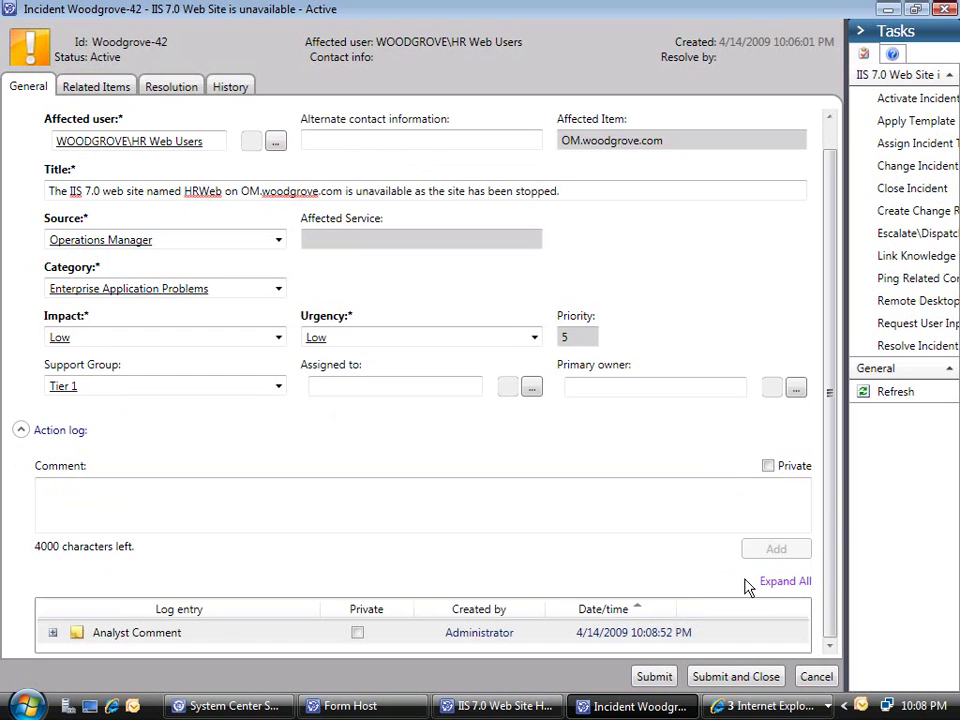
pyautogui.click(52, 634)
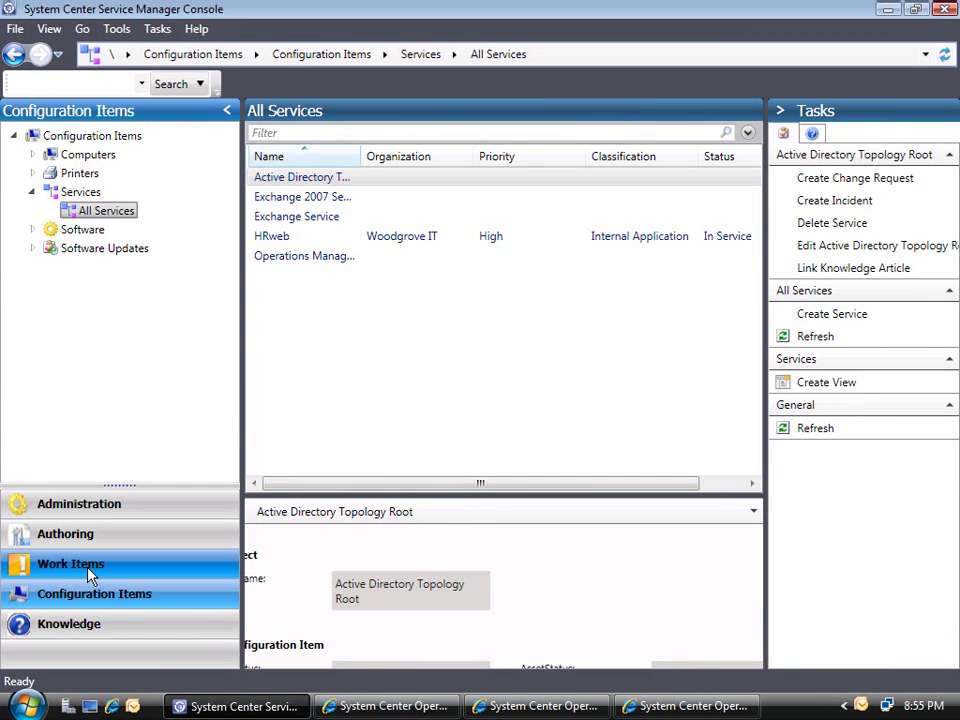
# Filter Incident Management's All Open OM Incidents view on 'IIS' and select Woodgrove-42.
pyautogui.click(88, 566)
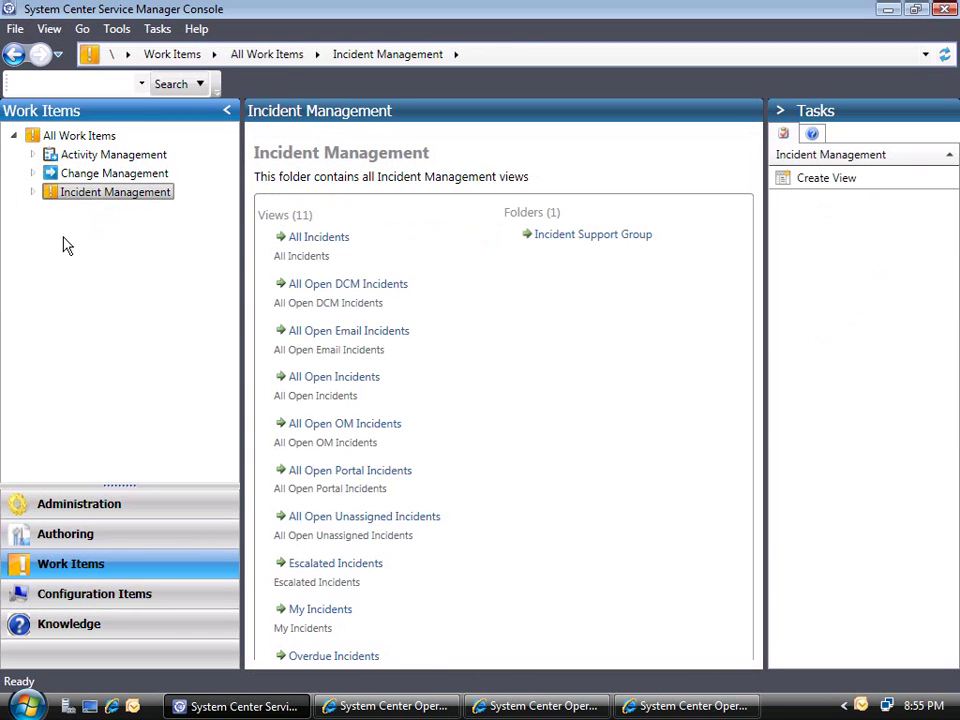
pyautogui.click(32, 192)
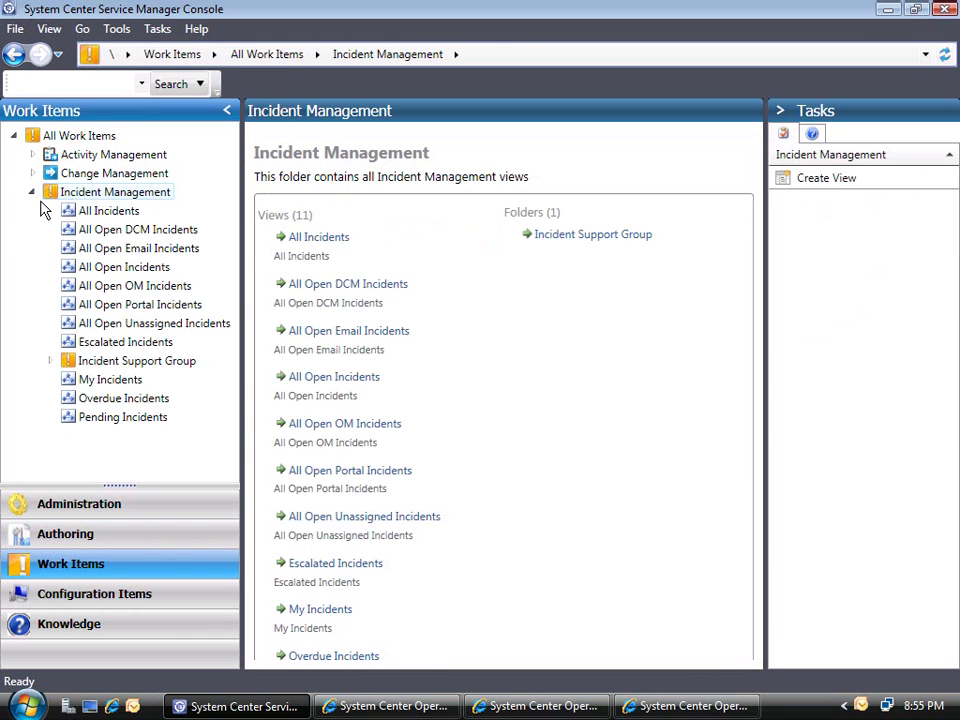
pyautogui.click(136, 286)
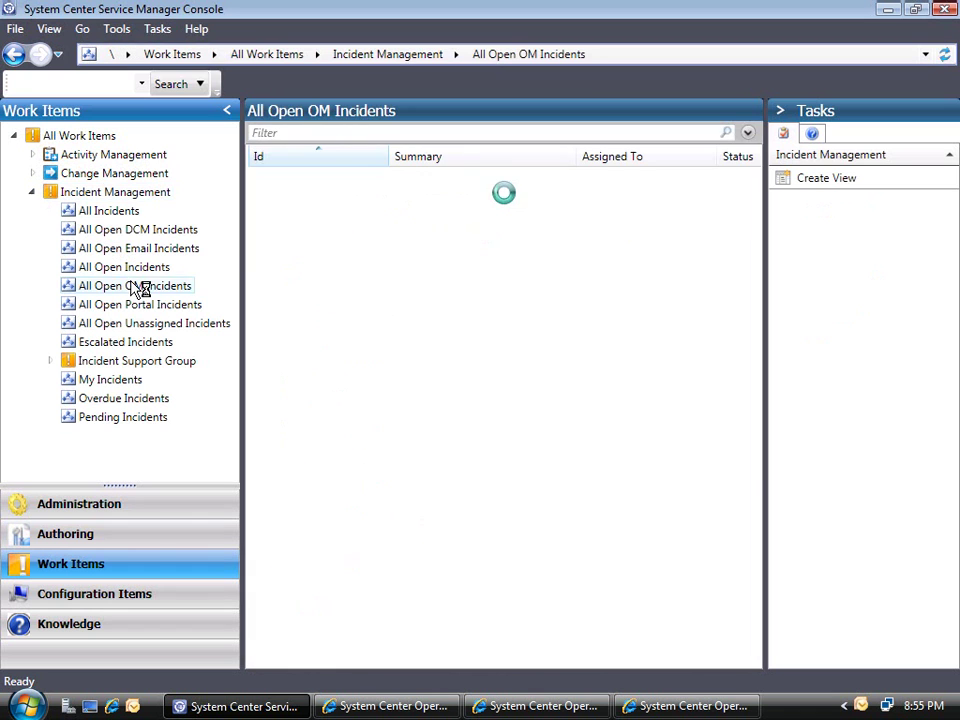
pyautogui.click(277, 132)
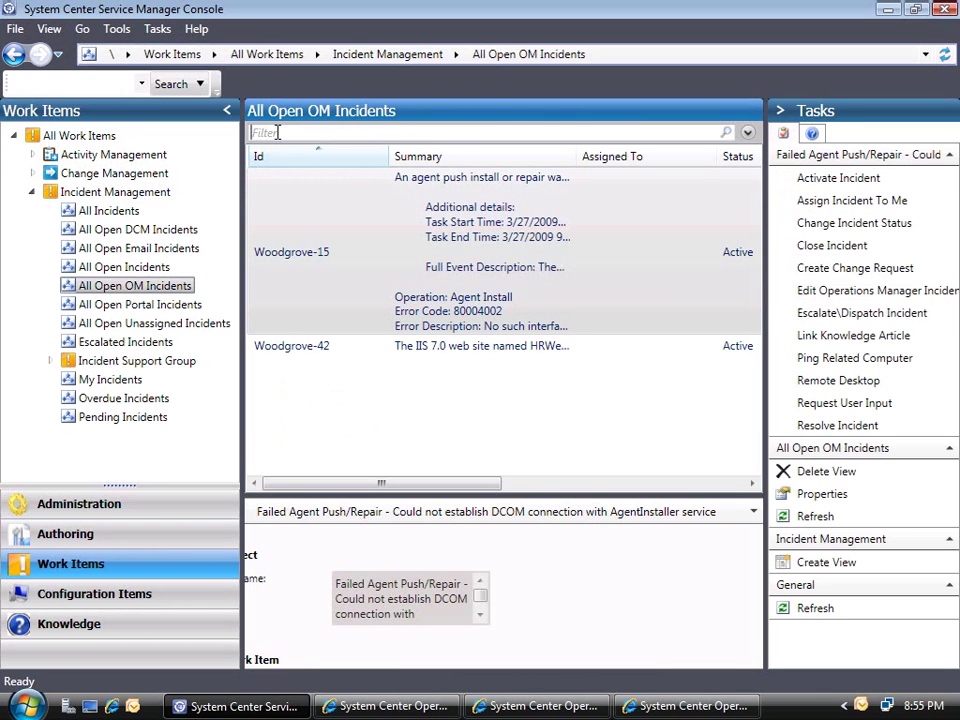
pyautogui.write('IIS')
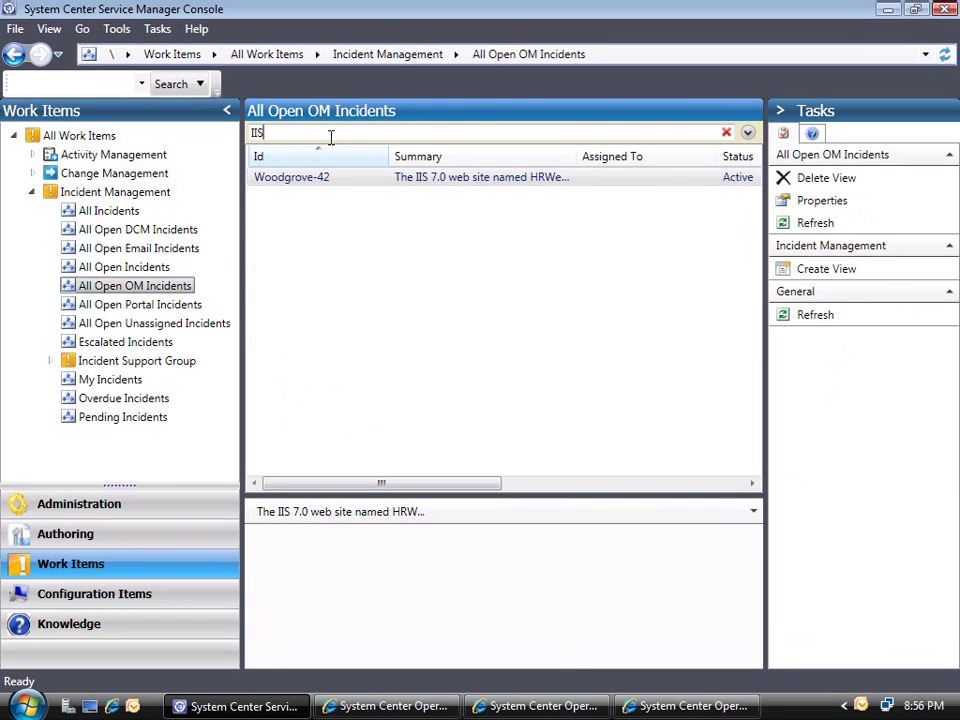
pyautogui.click(440, 186)
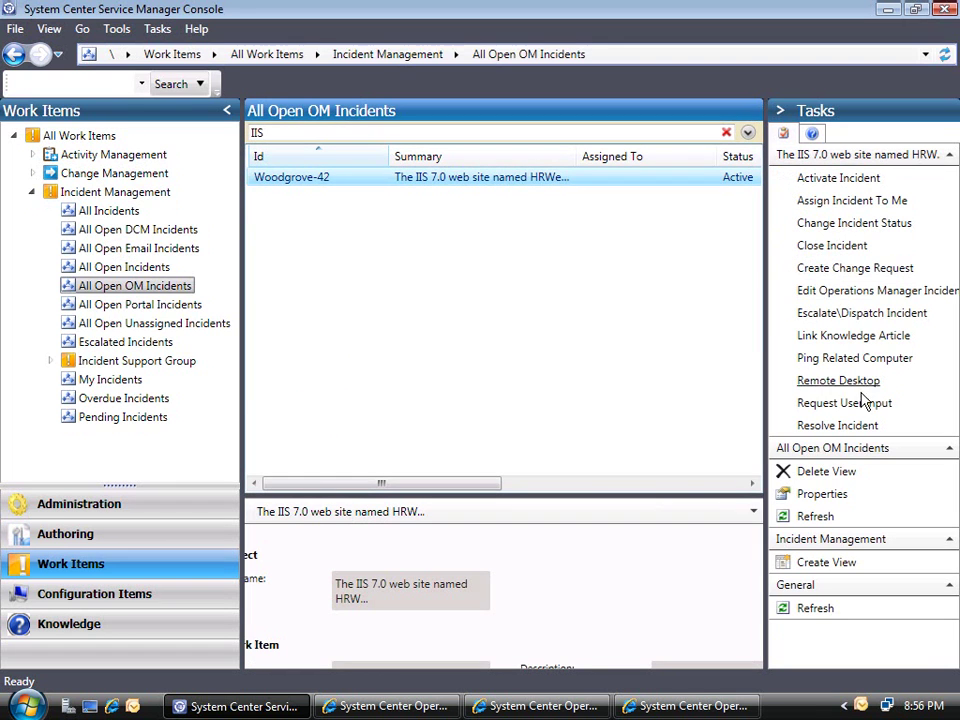
# Resolve Woodgrove-42 as Fixed by analyst with the comment 'Service was restarted.'.
pyautogui.click(837, 425)
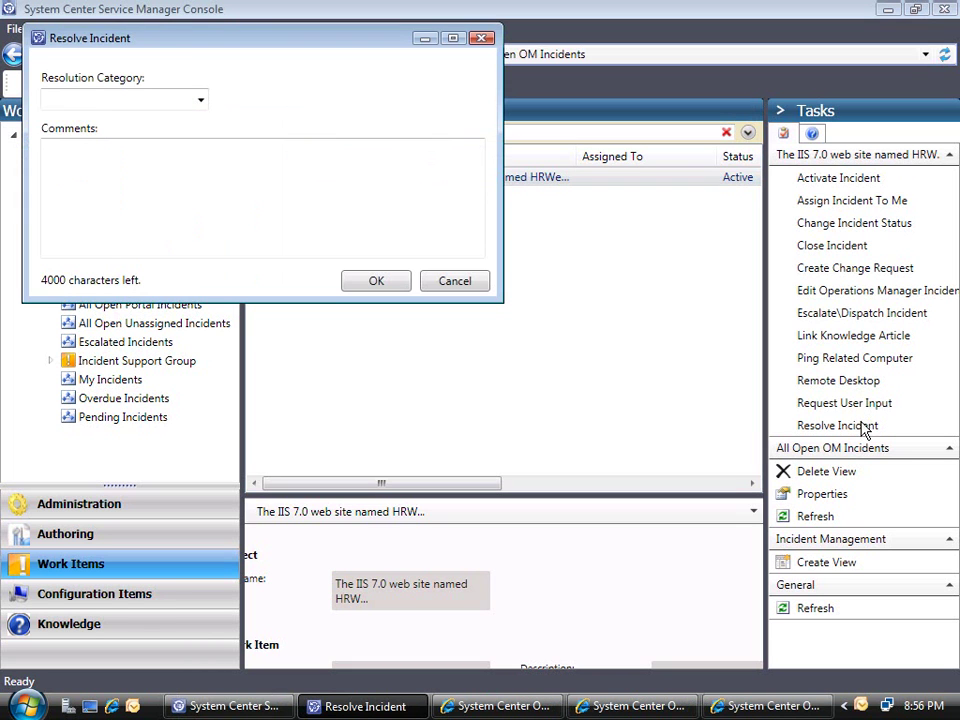
pyautogui.click(199, 100)
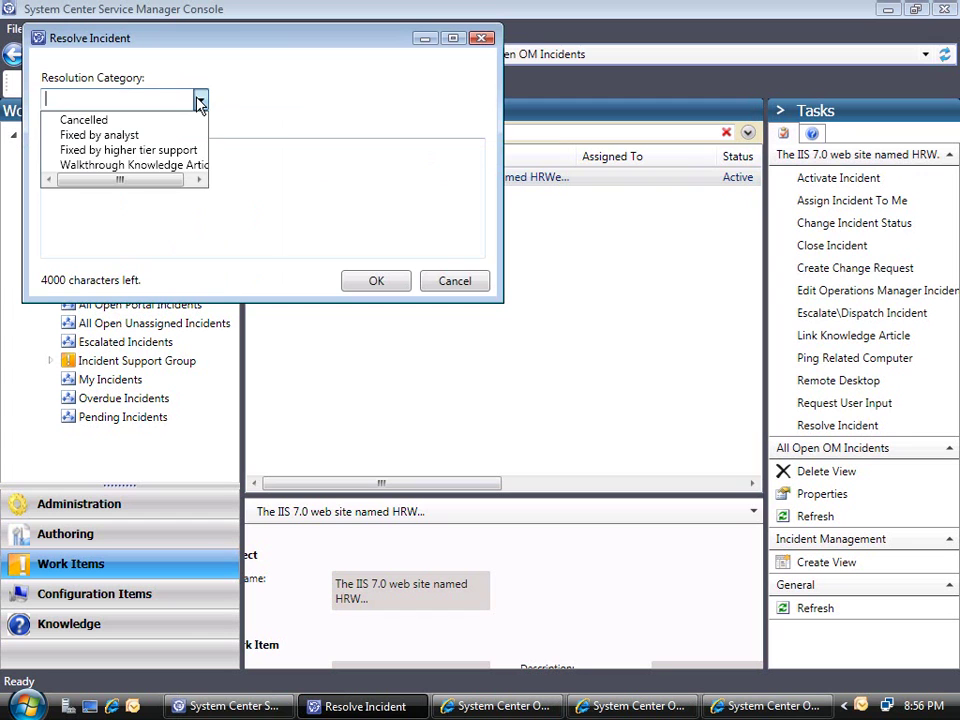
pyautogui.click(193, 140)
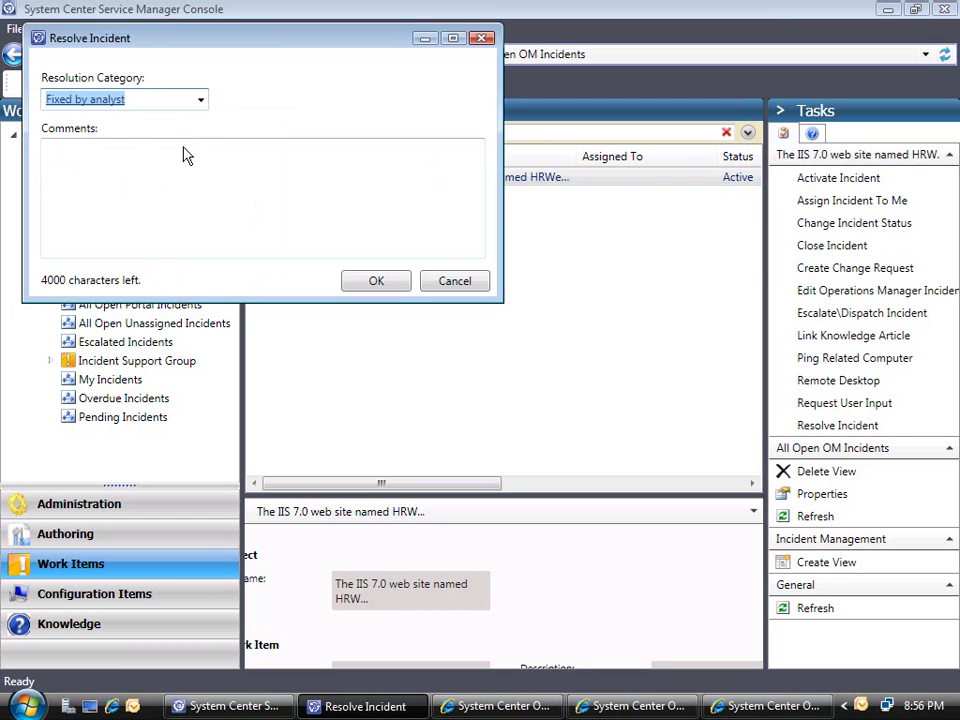
pyautogui.click(180, 157)
pyautogui.write('Service was restarted.')
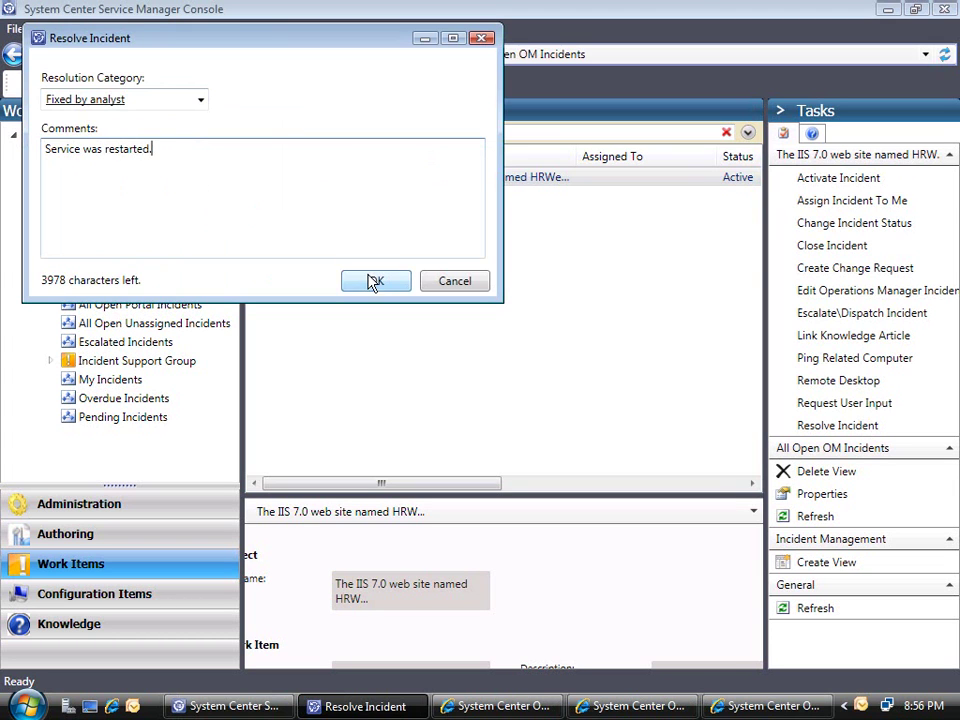
pyautogui.click(376, 281)
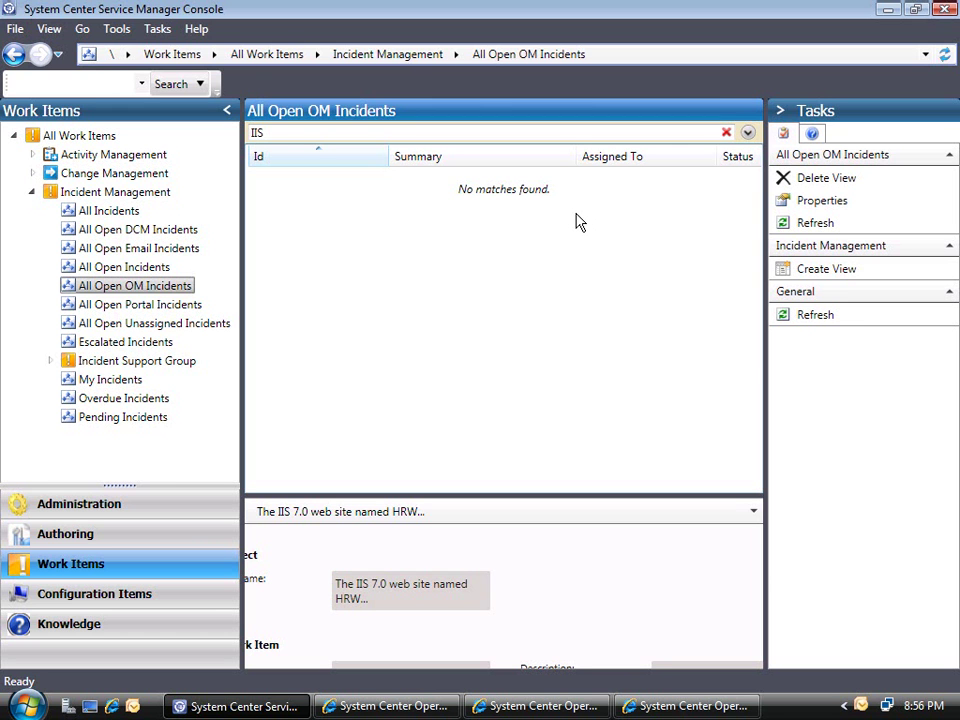
pyautogui.click(683, 707)
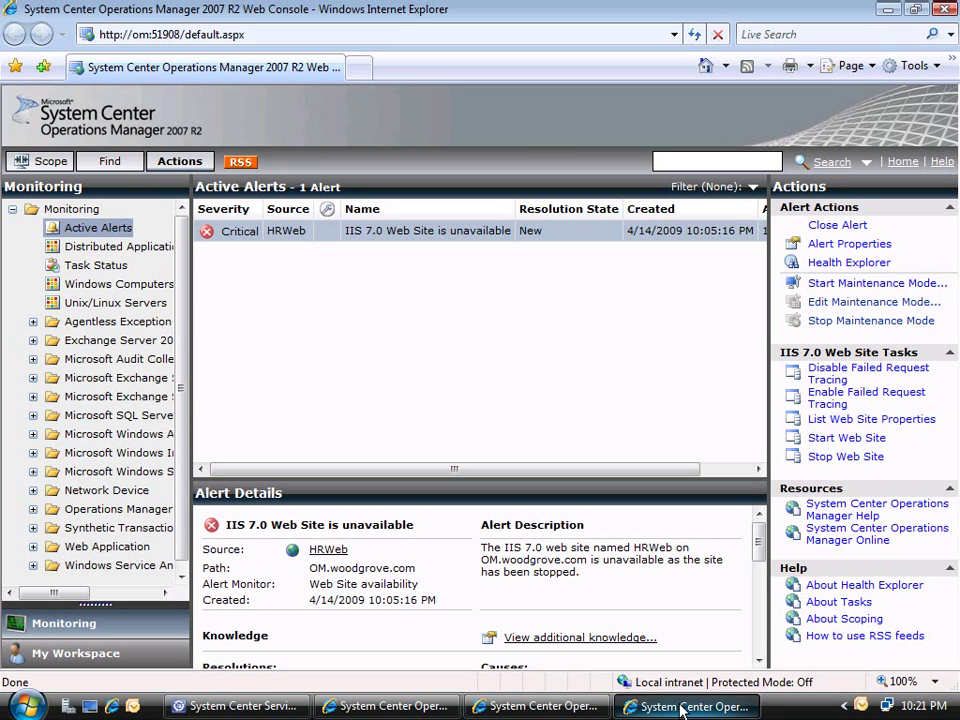
# Refresh Active Alerts with F5 to confirm the HRWeb alert is gone, showing 0 alerts.
pyautogui.press('F5')
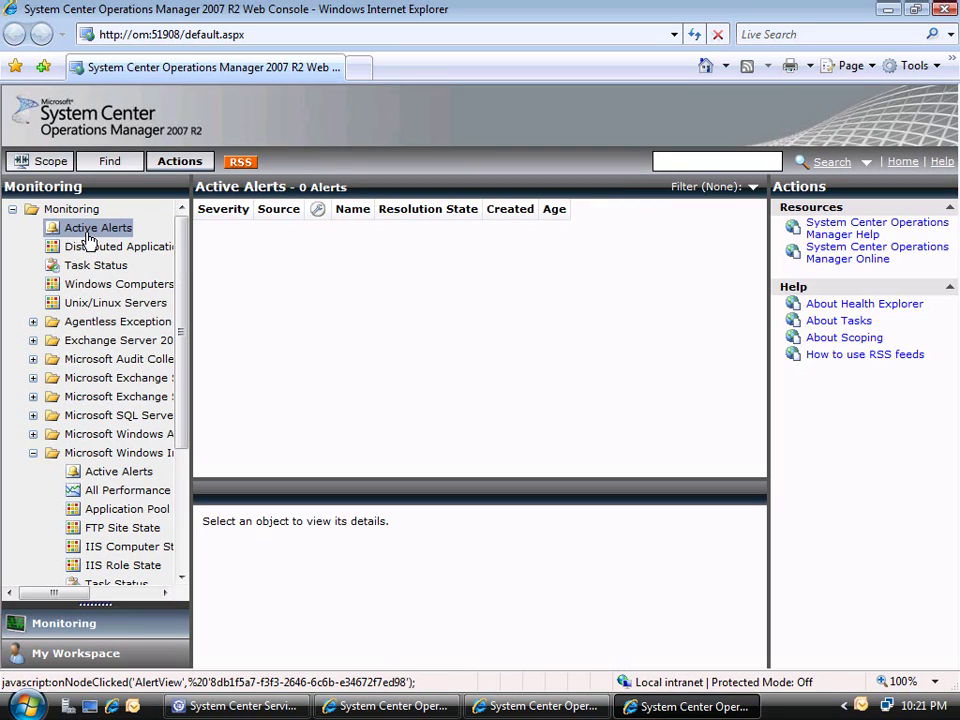